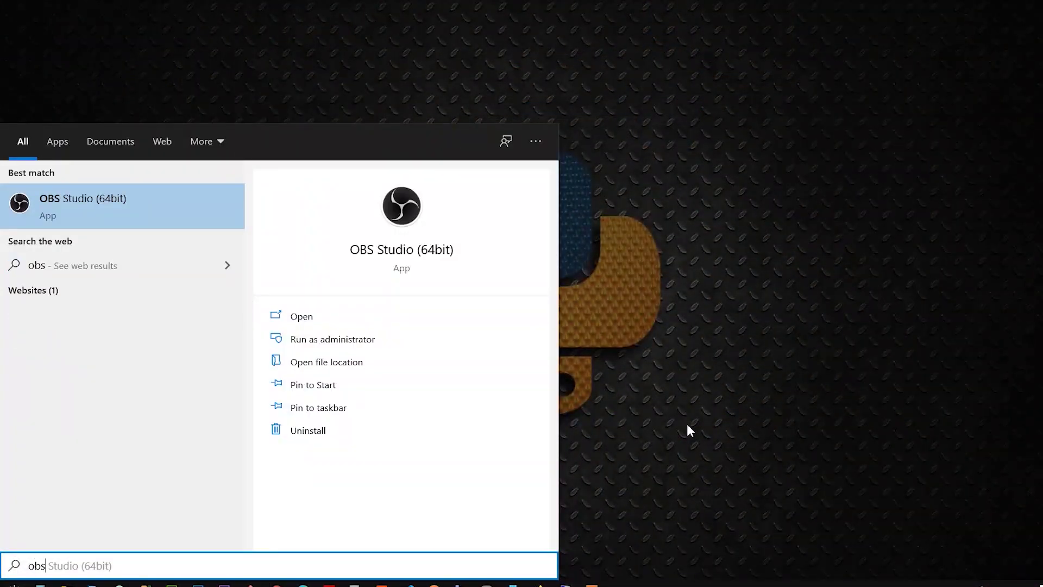
Search Google for 'obs studio download' and open the Download | OBS result.
{"action": "key", "text": "Return"}
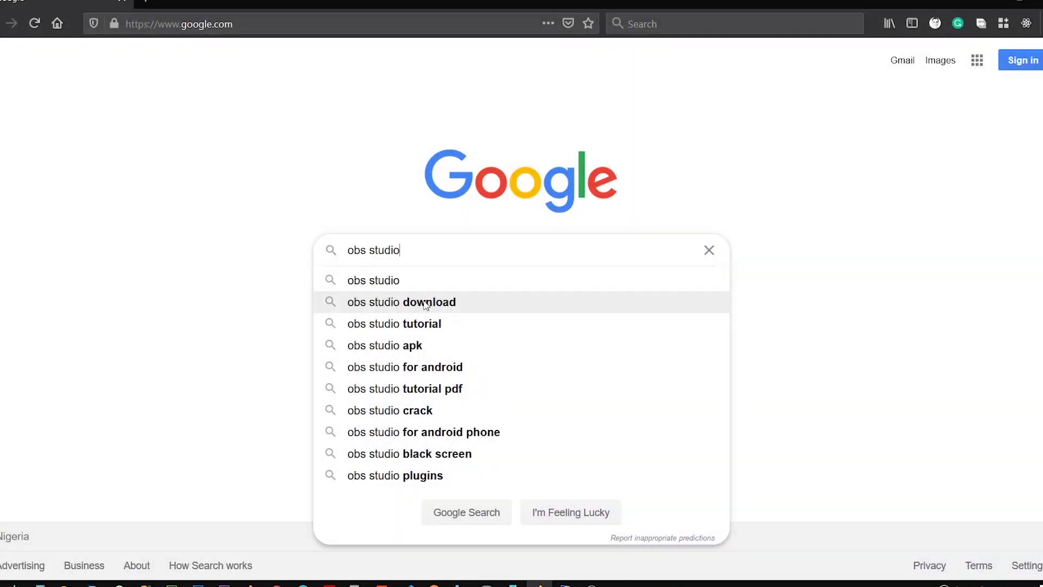
{"action": "left_click", "coordinate": [426, 302]}
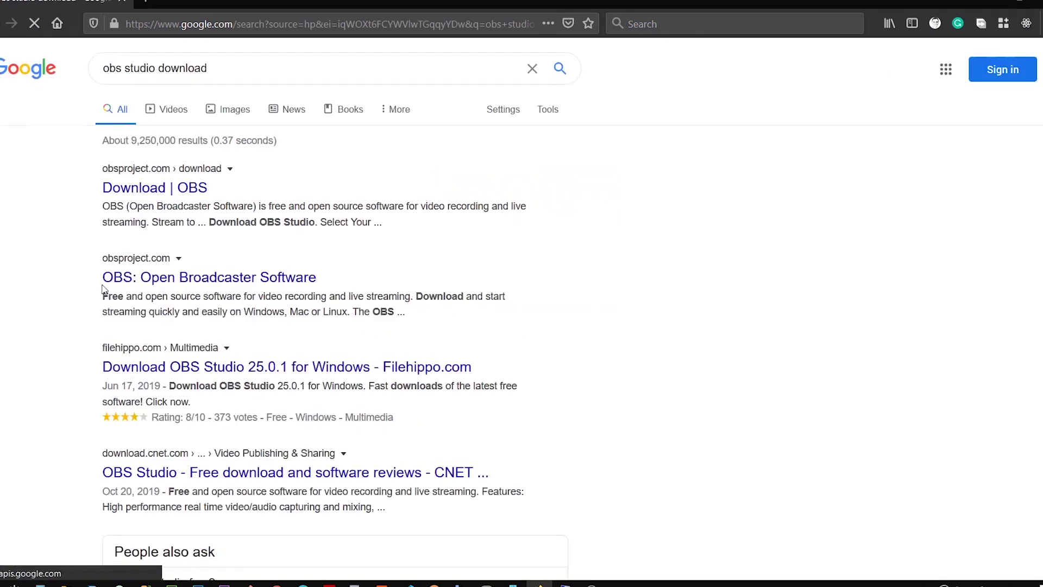
{"action": "left_click", "coordinate": [158, 189]}
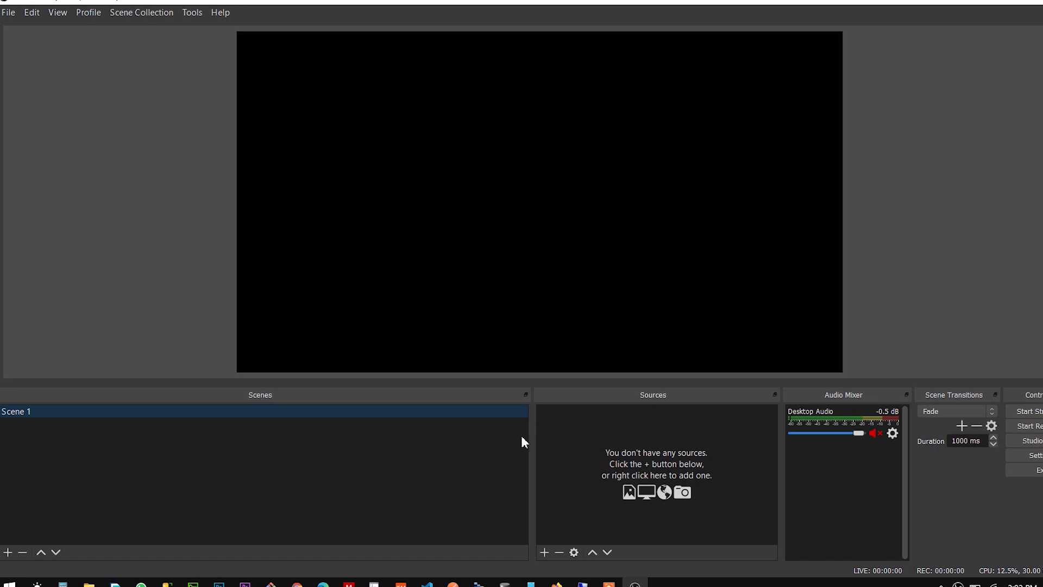
Widen the Sources dock and add a Video Capture Device 'RCA Video Source' using AV TO USB2.0.
{"action": "left_click_drag", "start_coordinate": [533, 435], "coordinate": [356, 438]}
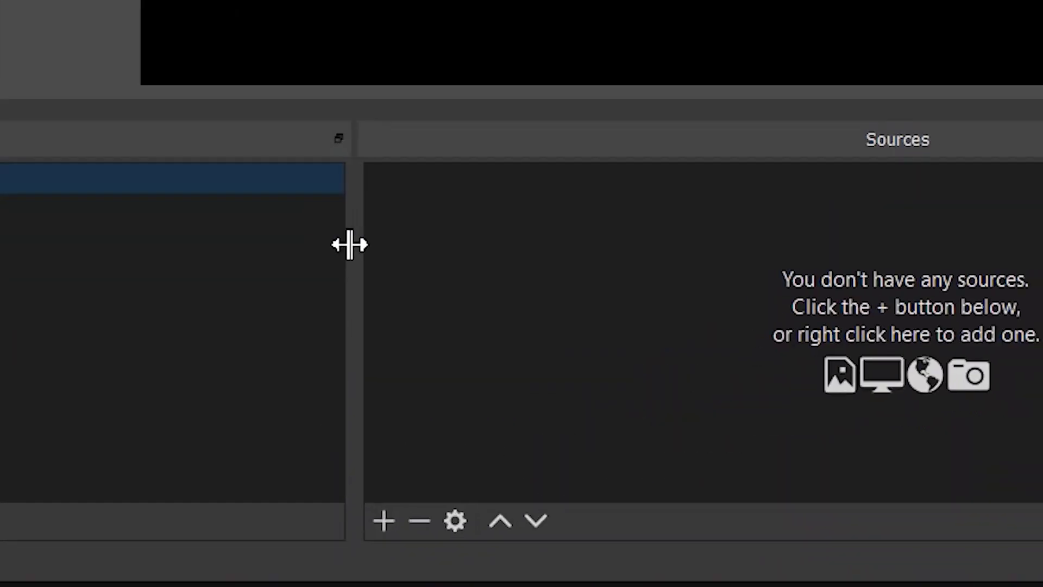
{"action": "left_click_drag", "start_coordinate": [350, 244], "coordinate": [336, 271]}
{"action": "left_click", "coordinate": [364, 527]}
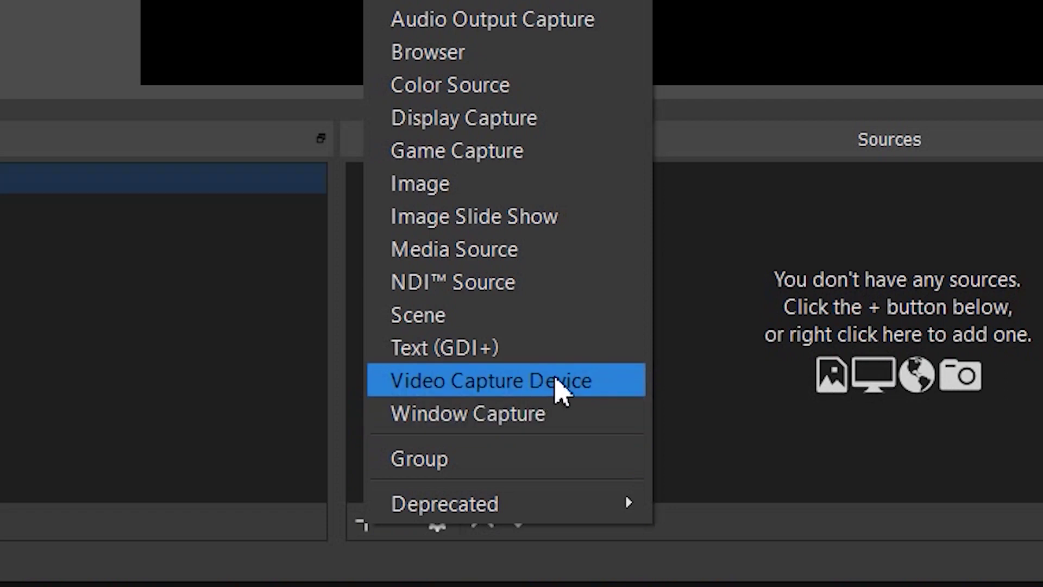
{"action": "left_click", "coordinate": [560, 383]}
{"action": "type", "text": "RCA Video Source"}
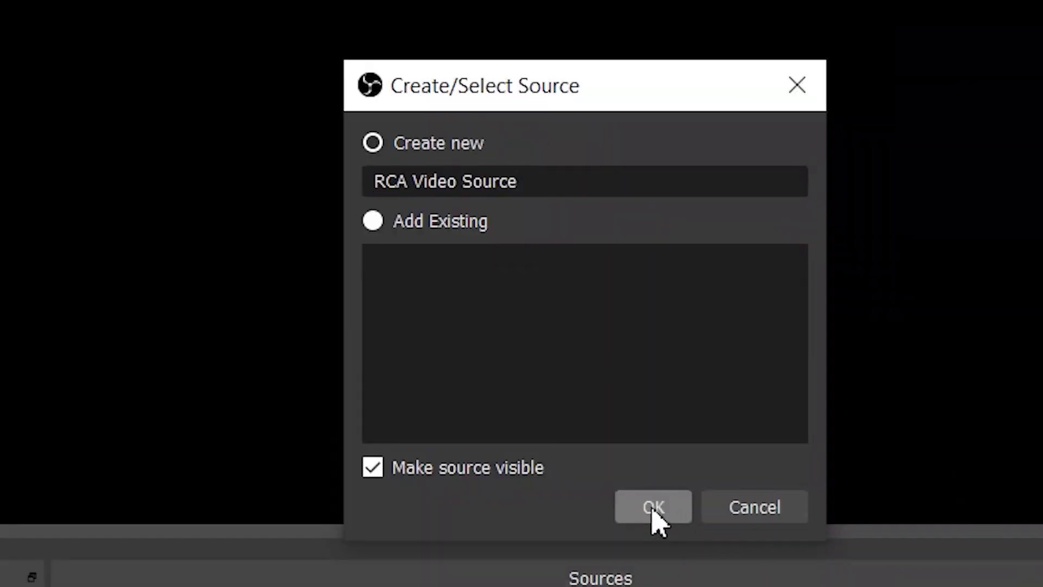
{"action": "left_click", "coordinate": [654, 508]}
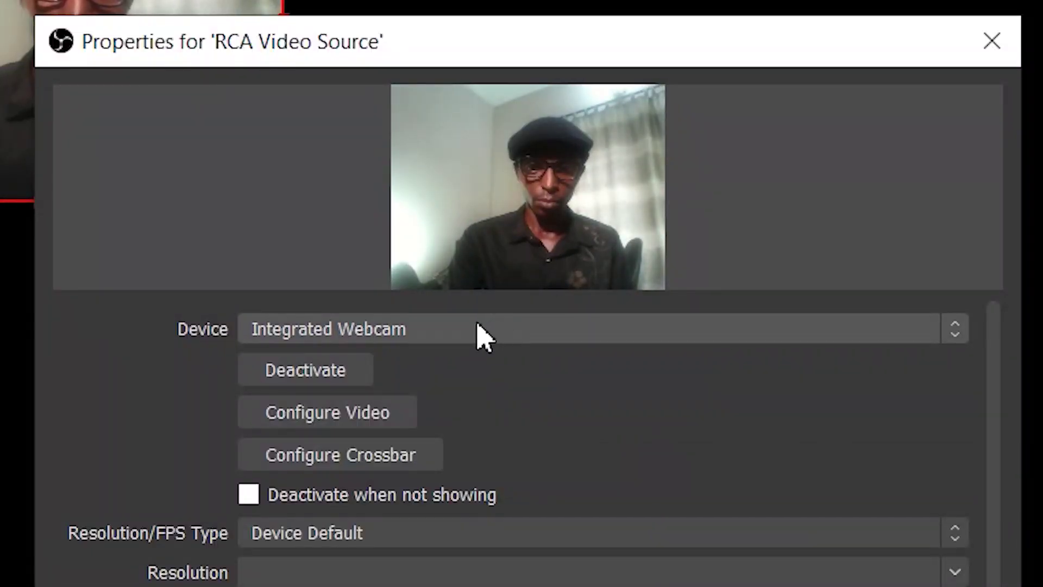
{"action": "left_click", "coordinate": [478, 328]}
{"action": "left_click", "coordinate": [427, 353]}
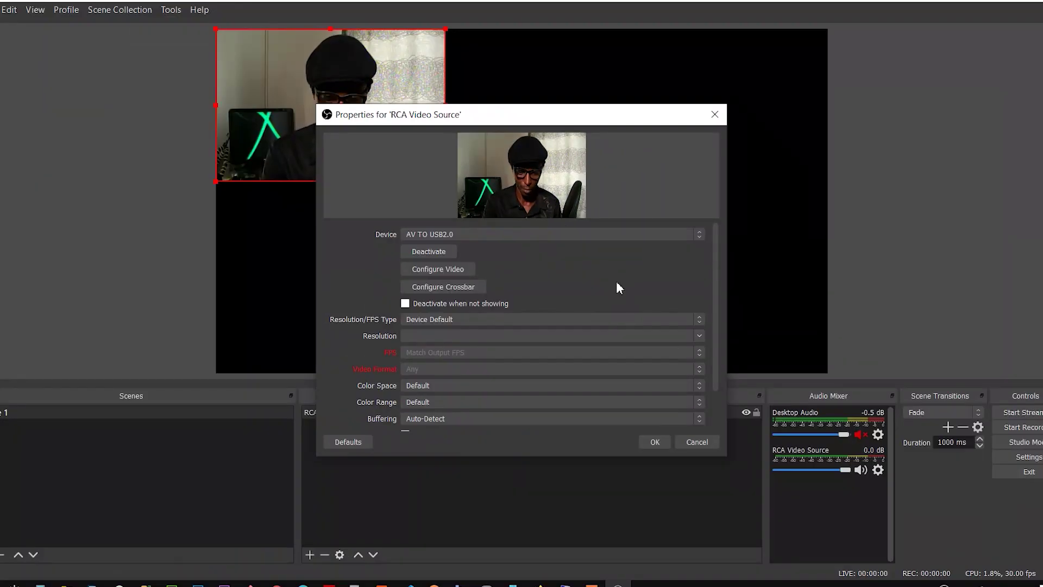
Confirm the RCA Video Source settings and dismiss the source context menu.
{"action": "left_click", "coordinate": [654, 442]}
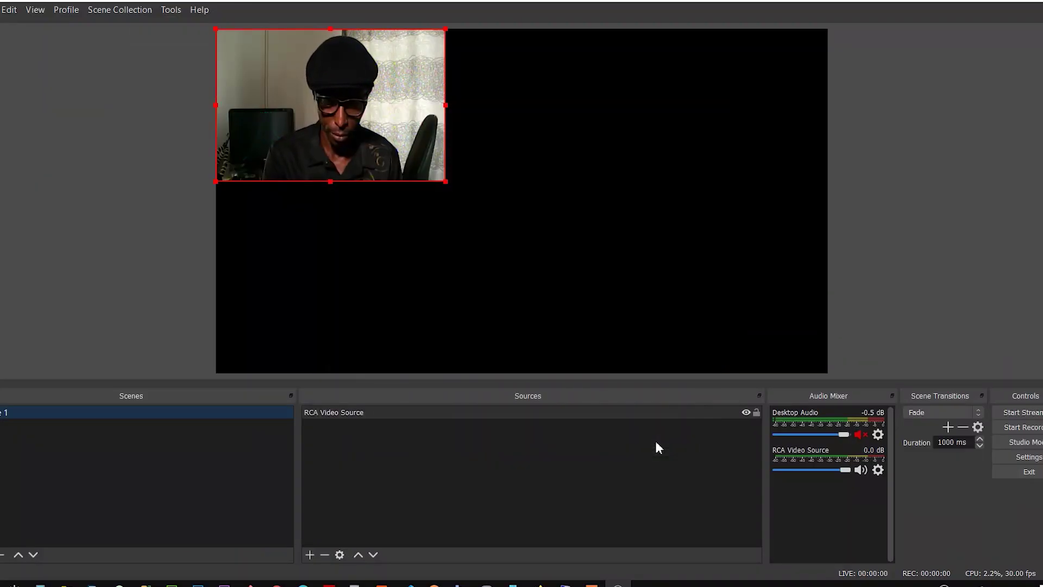
{"action": "right_click", "coordinate": [441, 465]}
{"action": "left_click", "coordinate": [492, 481]}
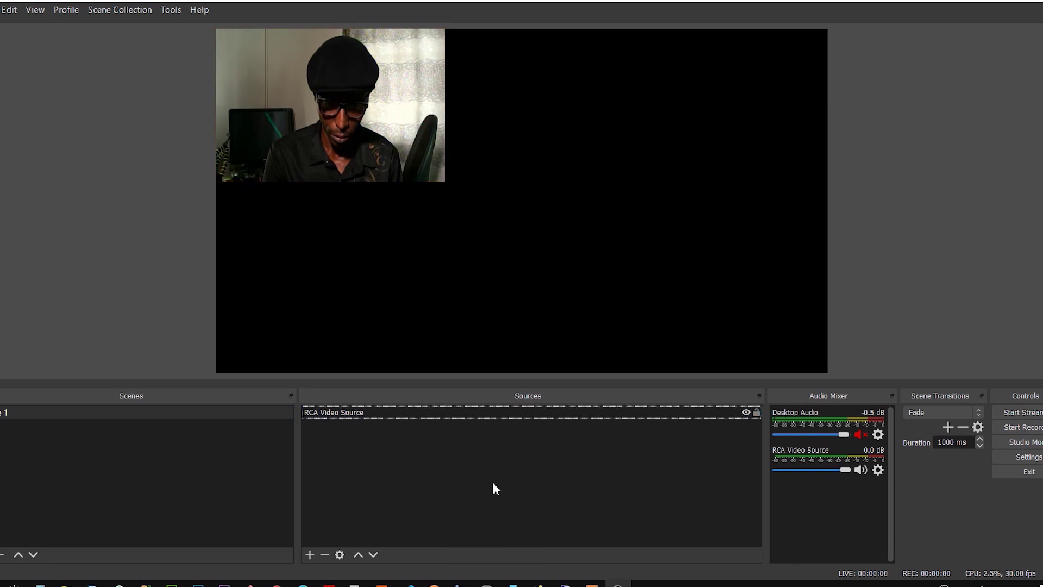
{"action": "right_click", "coordinate": [470, 459]}
{"action": "mouse_move", "coordinate": [520, 468]}
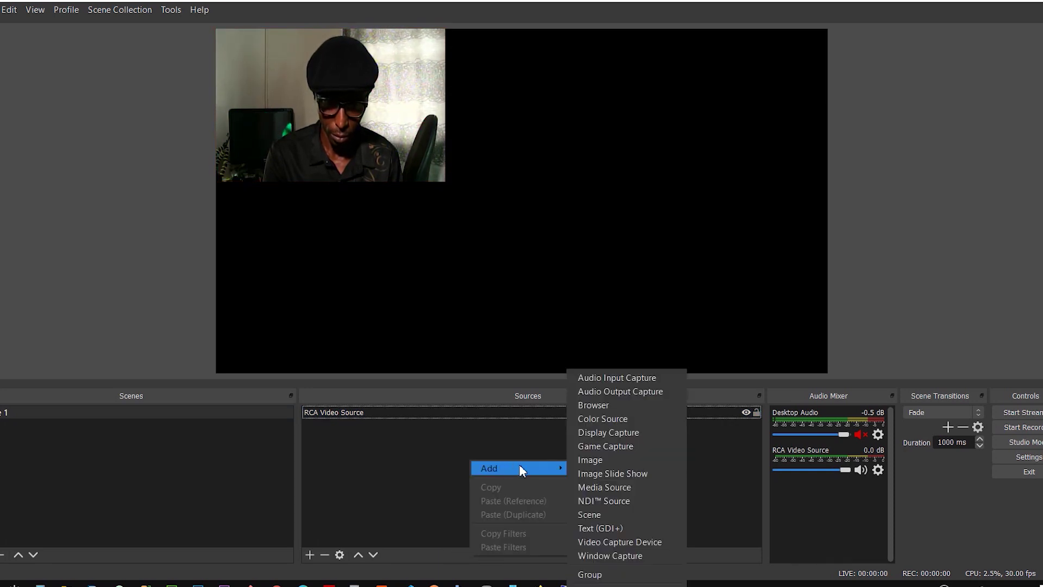
{"action": "left_click", "coordinate": [358, 459]}
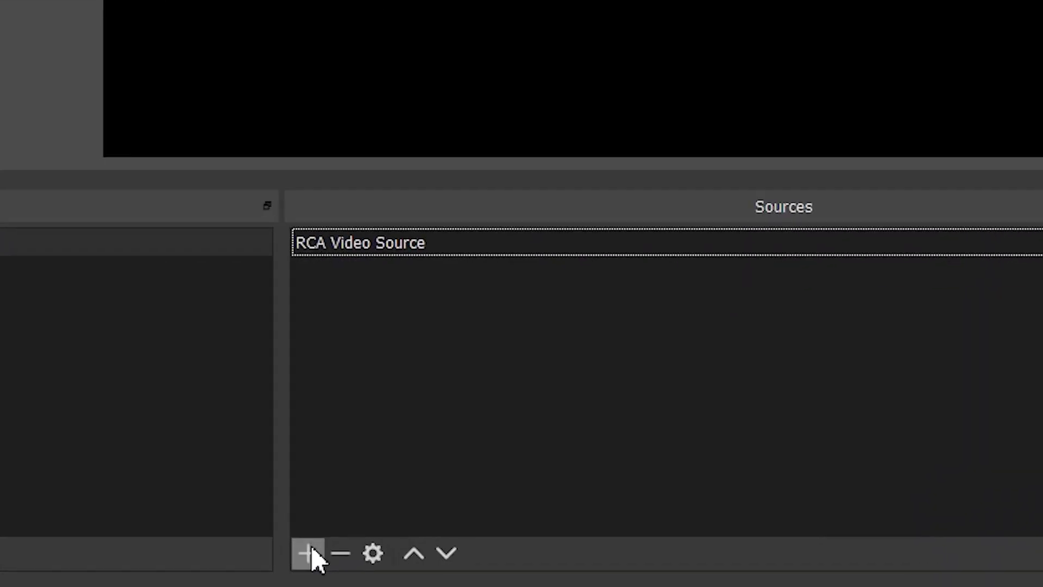
Add an Audio Input Capture 'RCA Audio Source' using Microphone (2- AV TO USB2.0).
{"action": "left_click", "coordinate": [310, 554]}
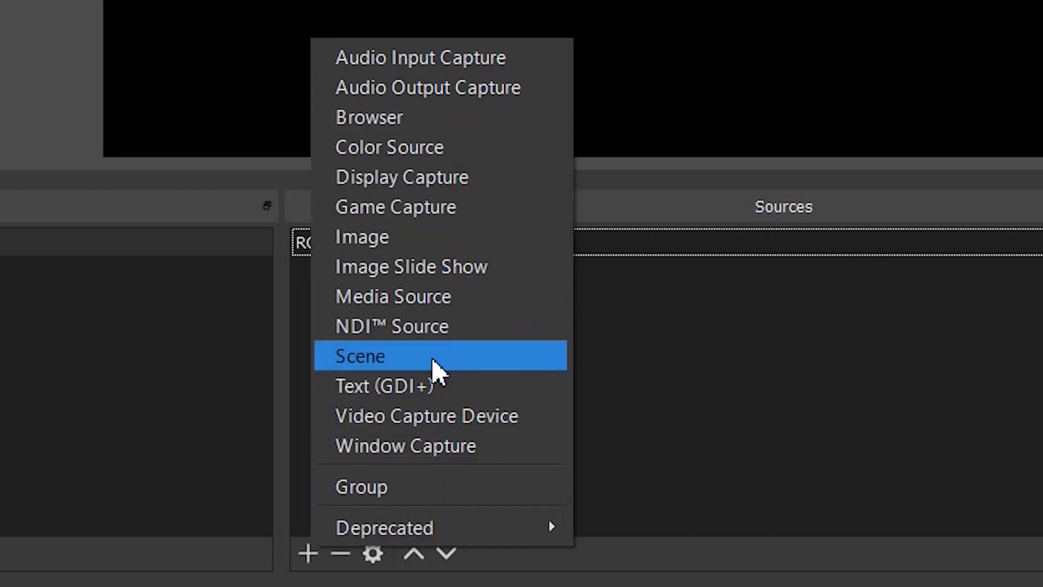
{"action": "left_click", "coordinate": [448, 57]}
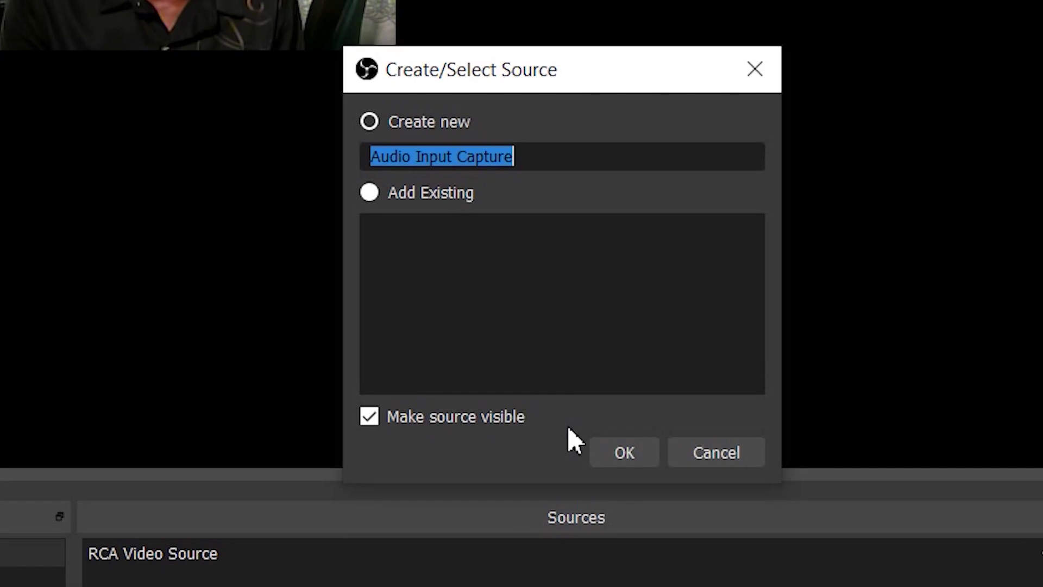
{"action": "type", "text": "RCA Audio Source"}
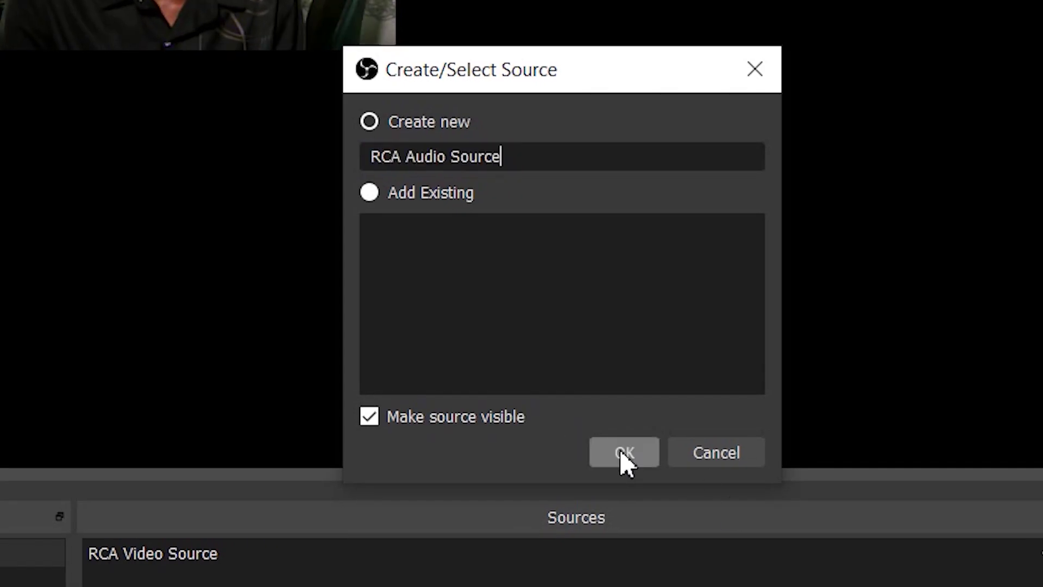
{"action": "left_click", "coordinate": [620, 451]}
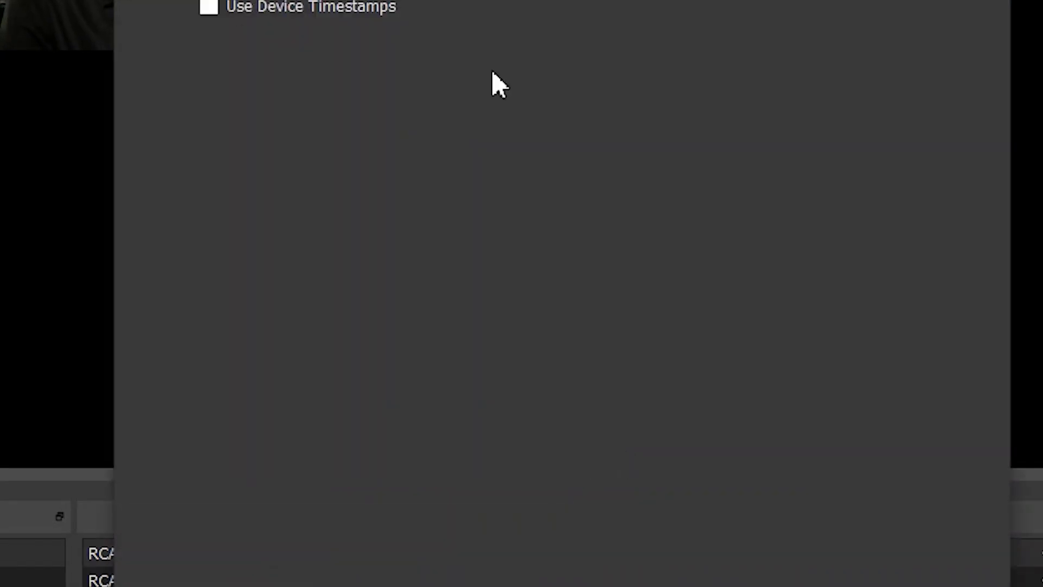
{"action": "left_click", "coordinate": [415, 103]}
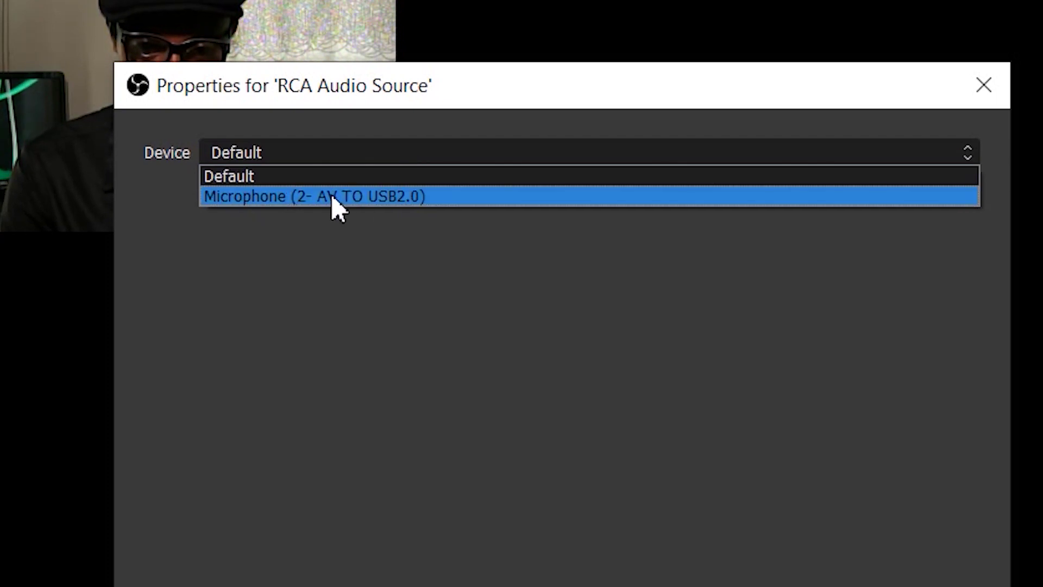
{"action": "left_click", "coordinate": [409, 200]}
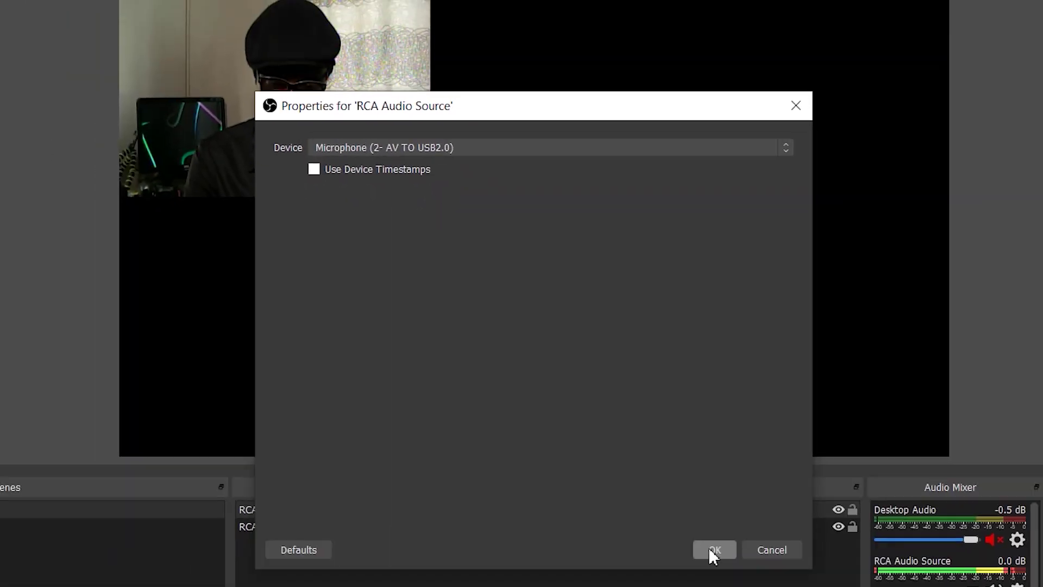
{"action": "left_click", "coordinate": [709, 547]}
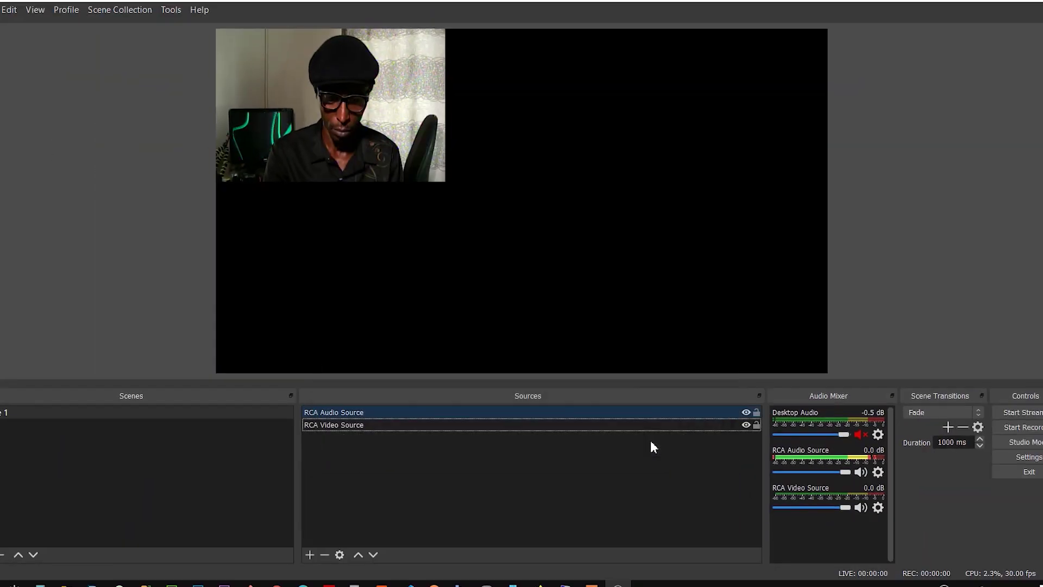
Lower RCA Audio Source to -6.6 dB and start creating a new Facebook live stream.
{"action": "left_click_drag", "start_coordinate": [844, 472], "coordinate": [828, 472]}
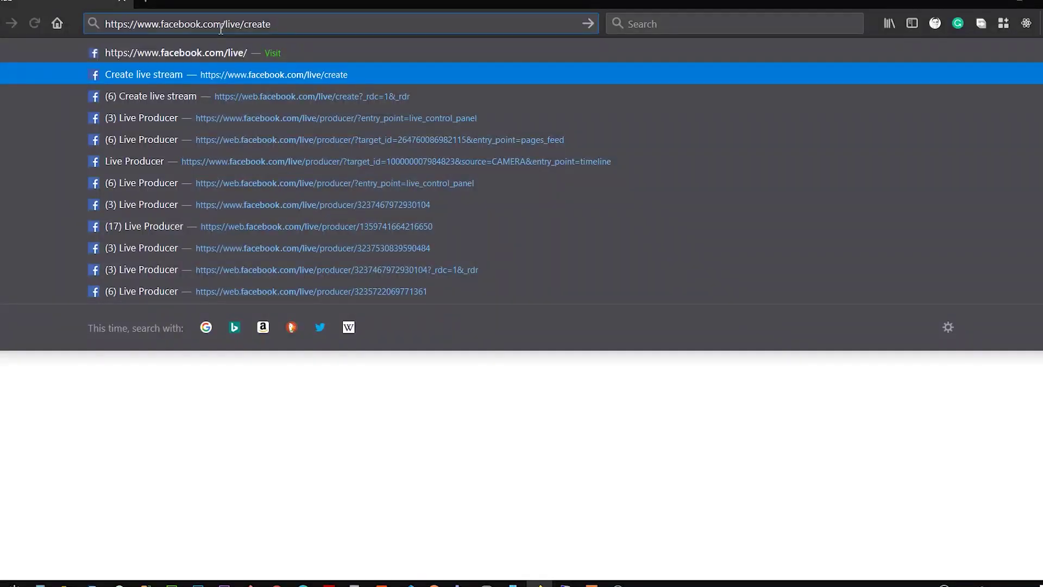
{"action": "key", "text": "Return"}
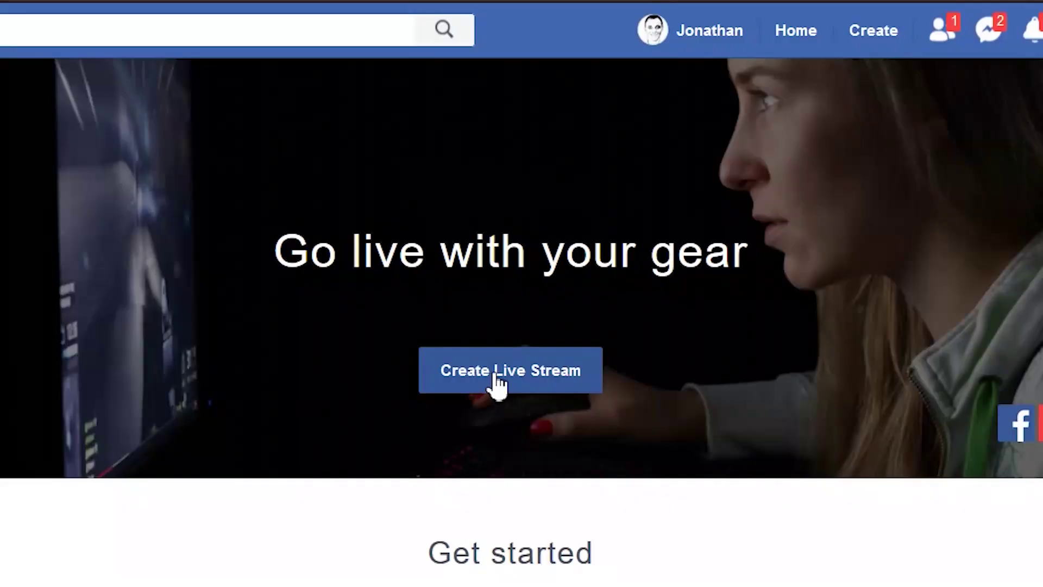
{"action": "left_click", "coordinate": [516, 378]}
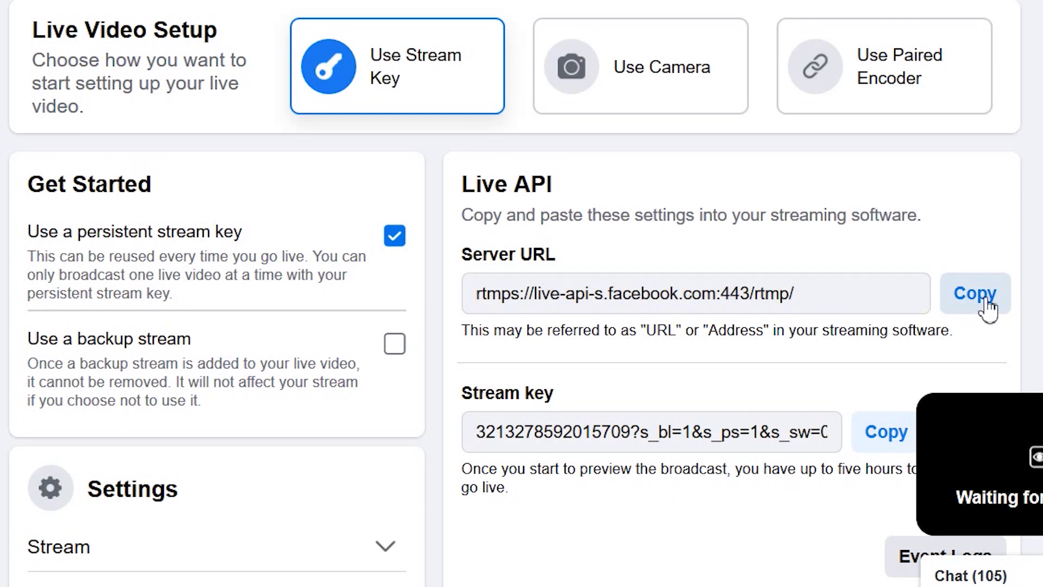
Set the OBS stream Server to Facebook's URL rtmps://live-api-s.facebook.com:443/rtmp/.
{"action": "left_click", "coordinate": [986, 300]}
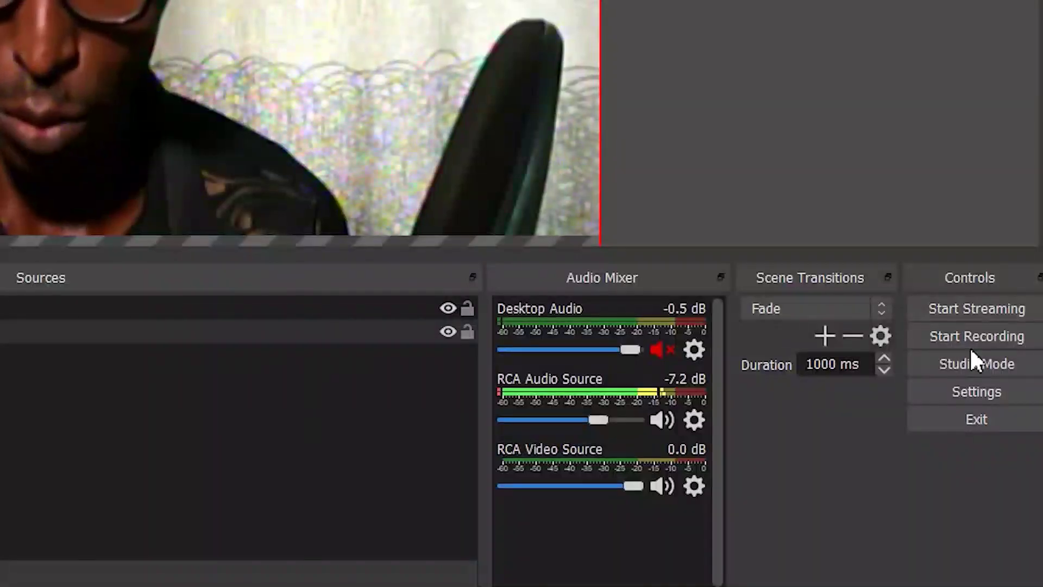
{"action": "left_click", "coordinate": [970, 391]}
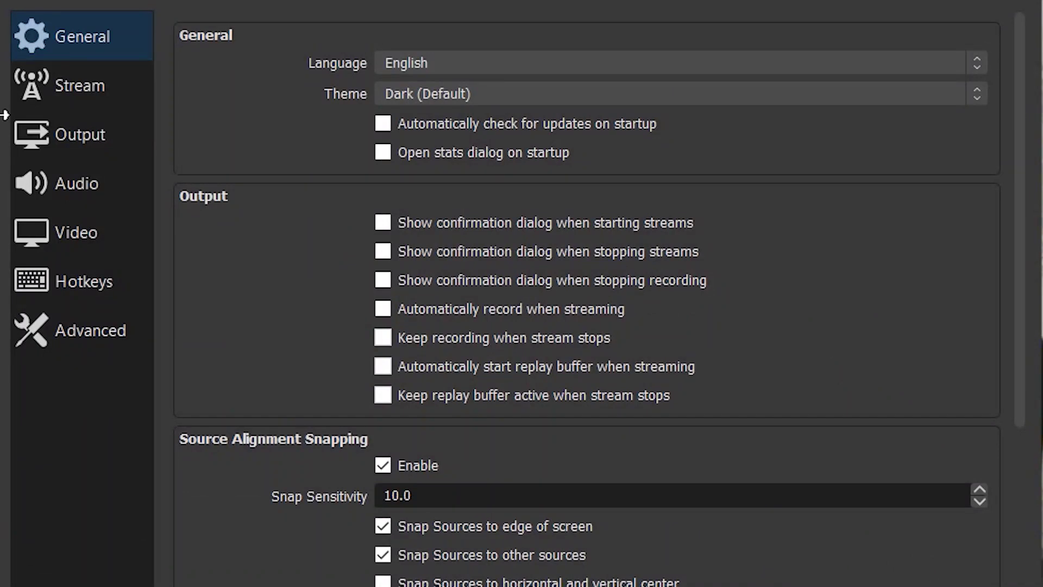
{"action": "left_click", "coordinate": [84, 92]}
{"action": "left_click_drag", "start_coordinate": [674, 81], "coordinate": [189, 78]}
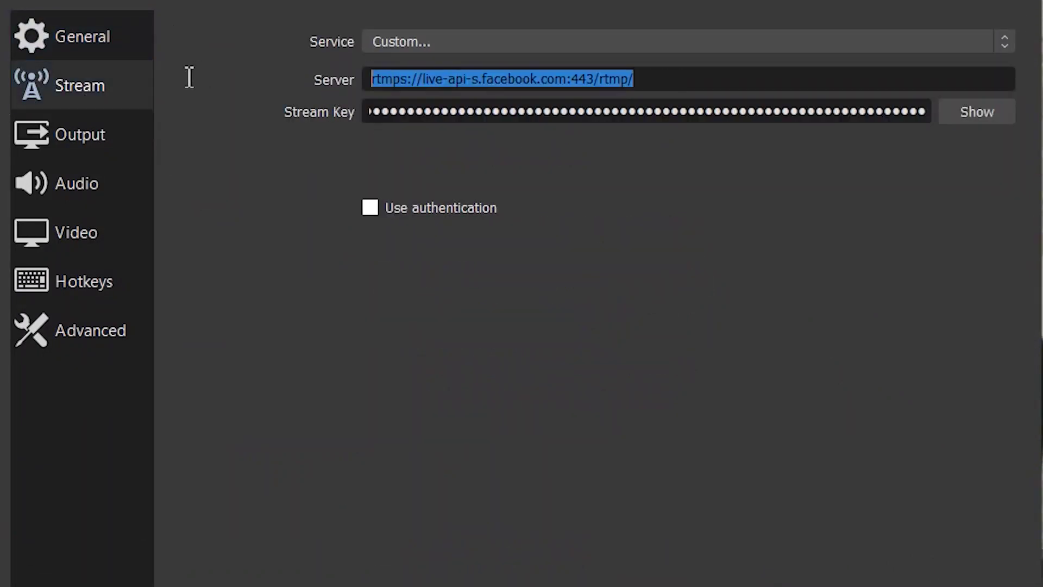
{"action": "key", "text": "End"}
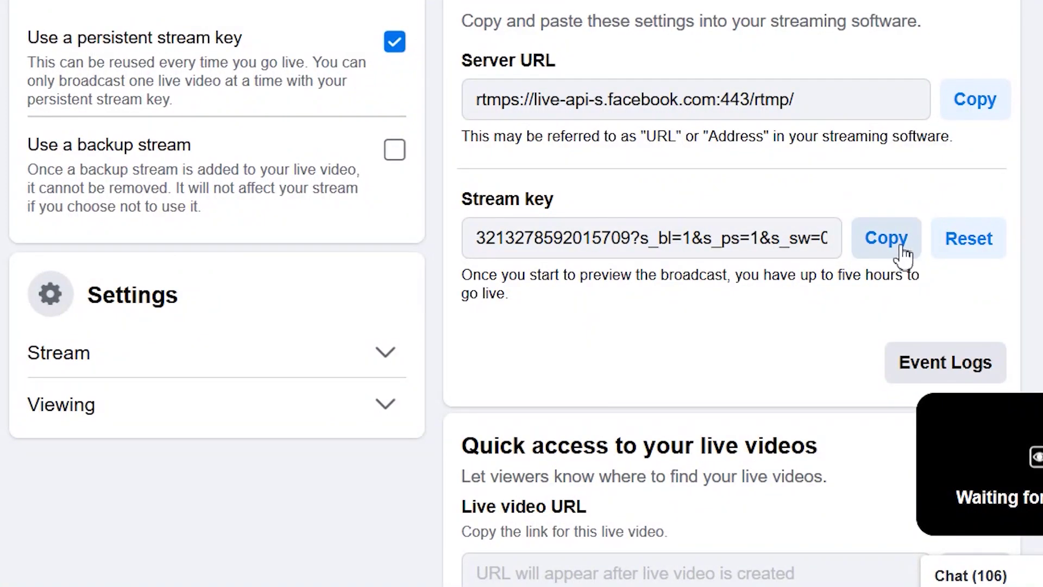
Replace the Stream Key with Facebook's key, save the settings, and start streaming.
{"action": "left_click", "coordinate": [883, 249]}
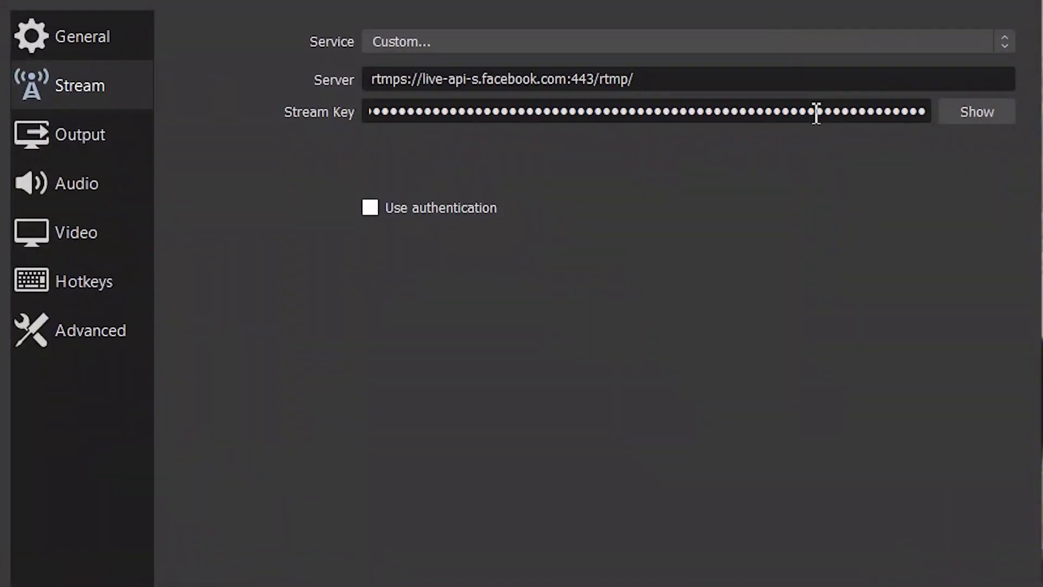
{"action": "double_click", "coordinate": [815, 119]}
{"action": "key", "text": "BackSpace"}
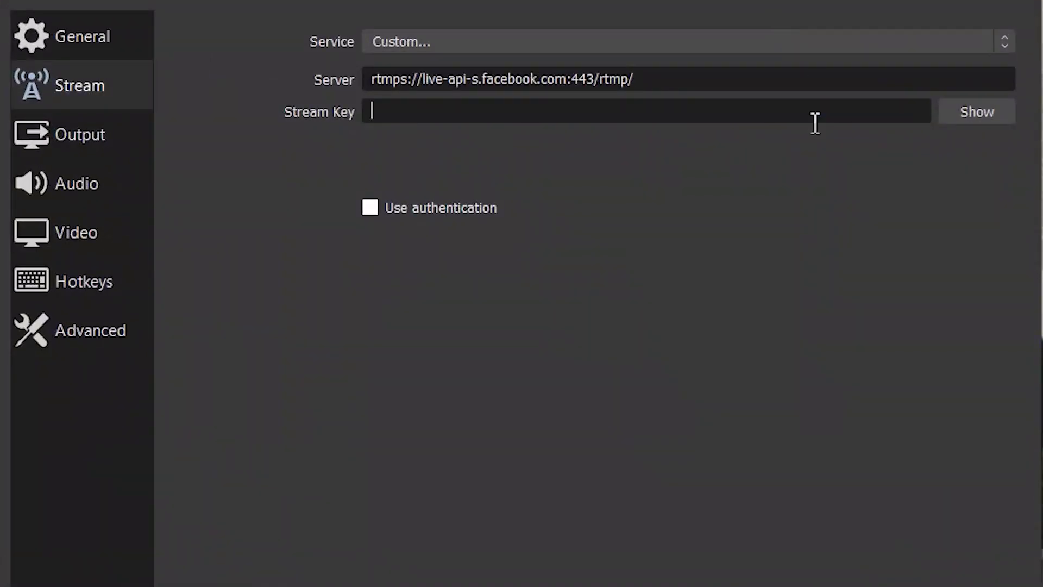
{"action": "key", "text": "ctrl+v"}
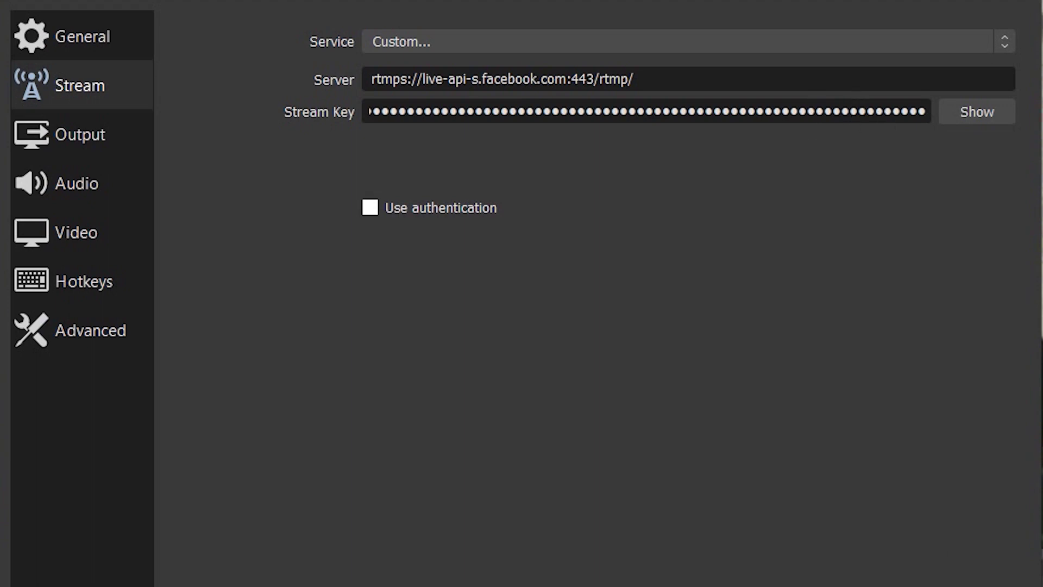
{"action": "left_click", "coordinate": [989, 435]}
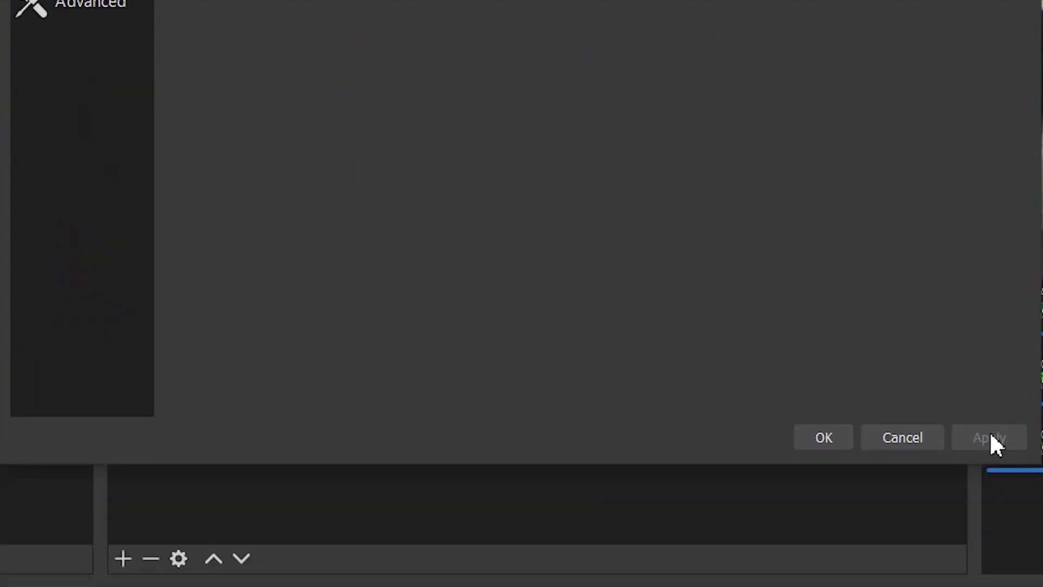
{"action": "left_click", "coordinate": [821, 441]}
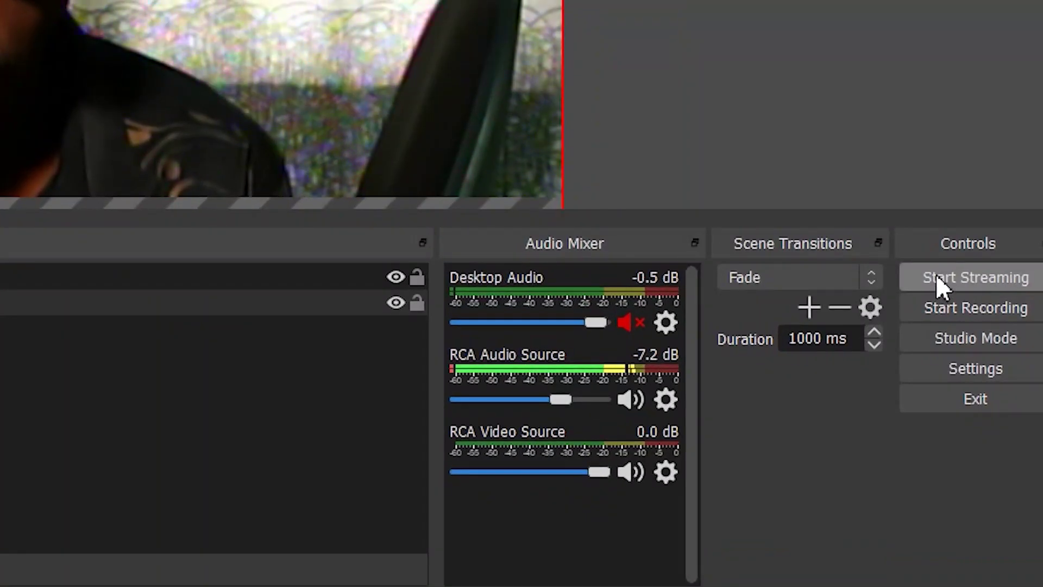
{"action": "left_click", "coordinate": [982, 371]}
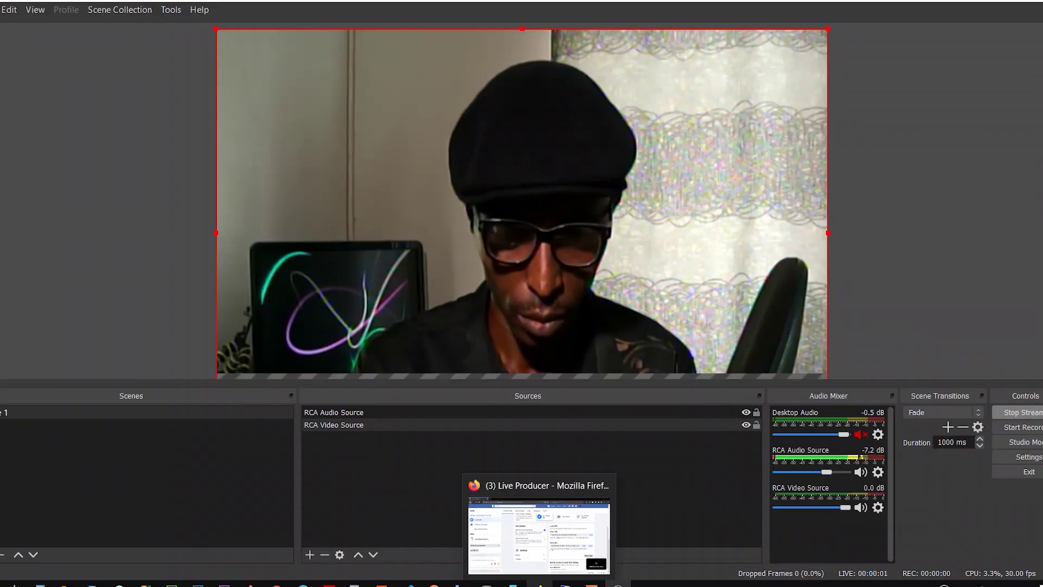
{"action": "left_click", "coordinate": [537, 530]}
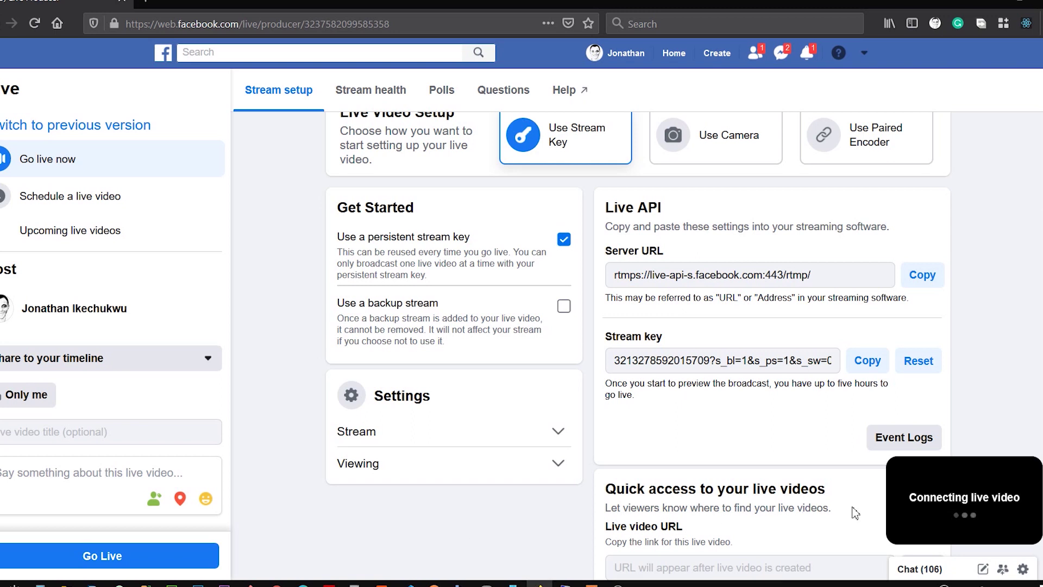
Play the incoming OBS feed preview, go live, and check the live video preview.
{"action": "mouse_move", "coordinate": [994, 516]}
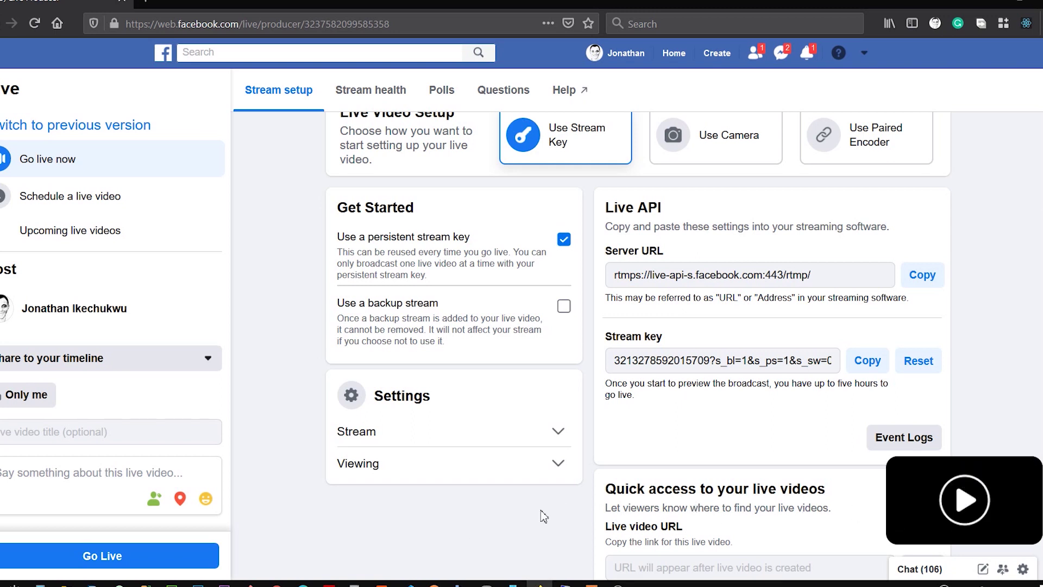
{"action": "mouse_move", "coordinate": [925, 516]}
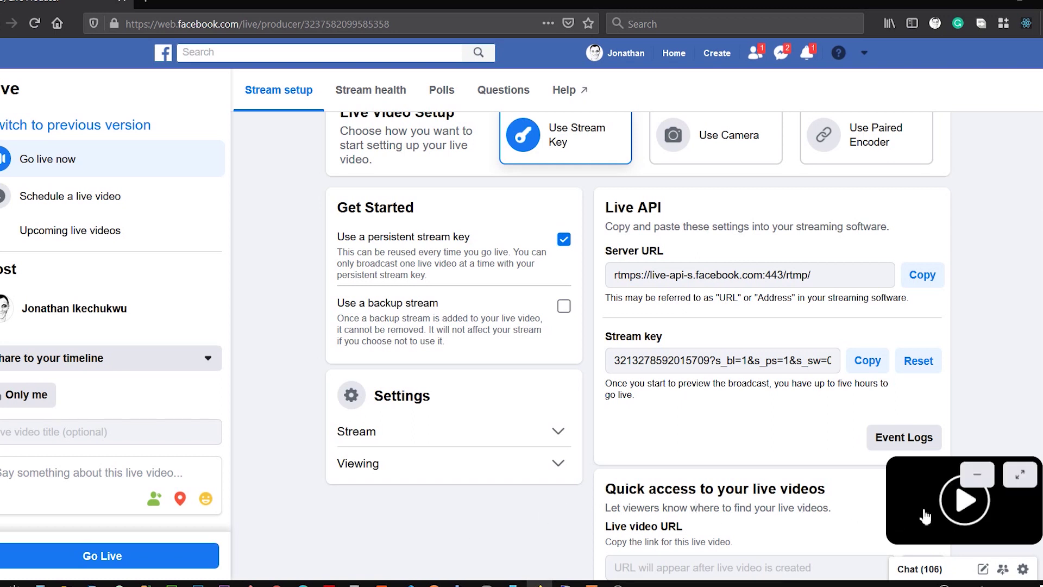
{"action": "left_click", "coordinate": [966, 507]}
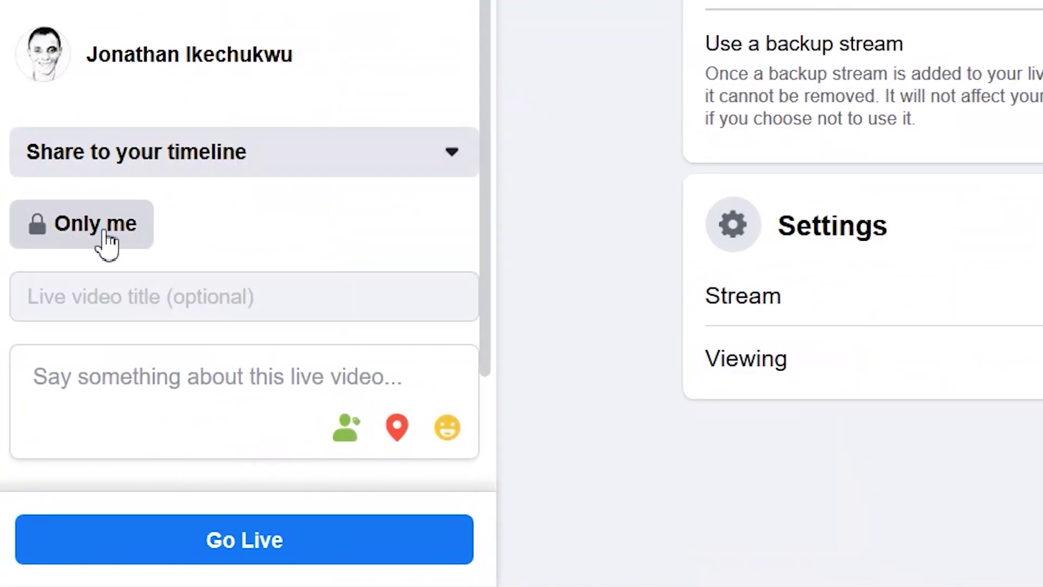
{"action": "left_click", "coordinate": [247, 544]}
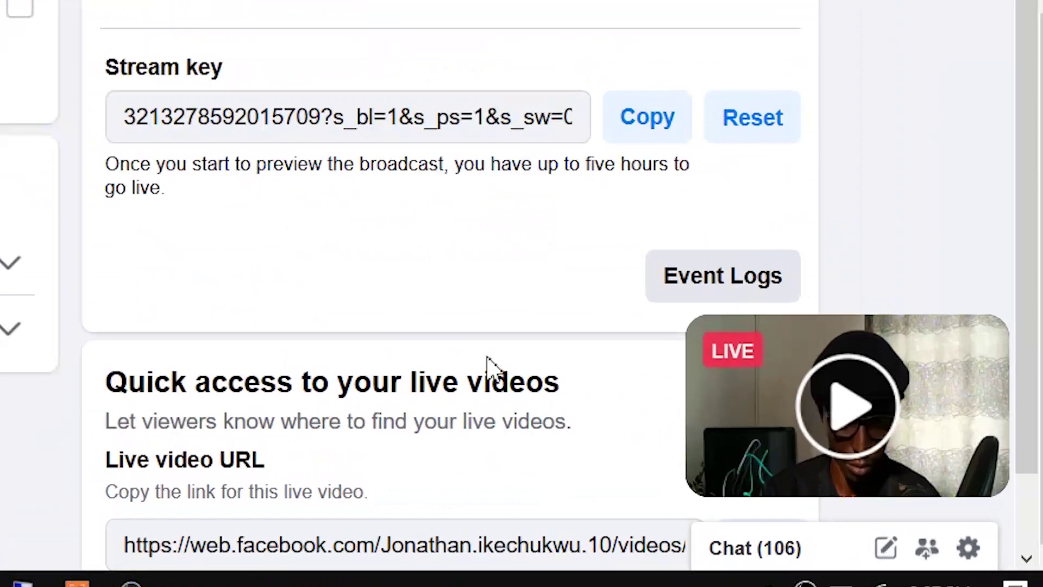
{"action": "mouse_move", "coordinate": [900, 490]}
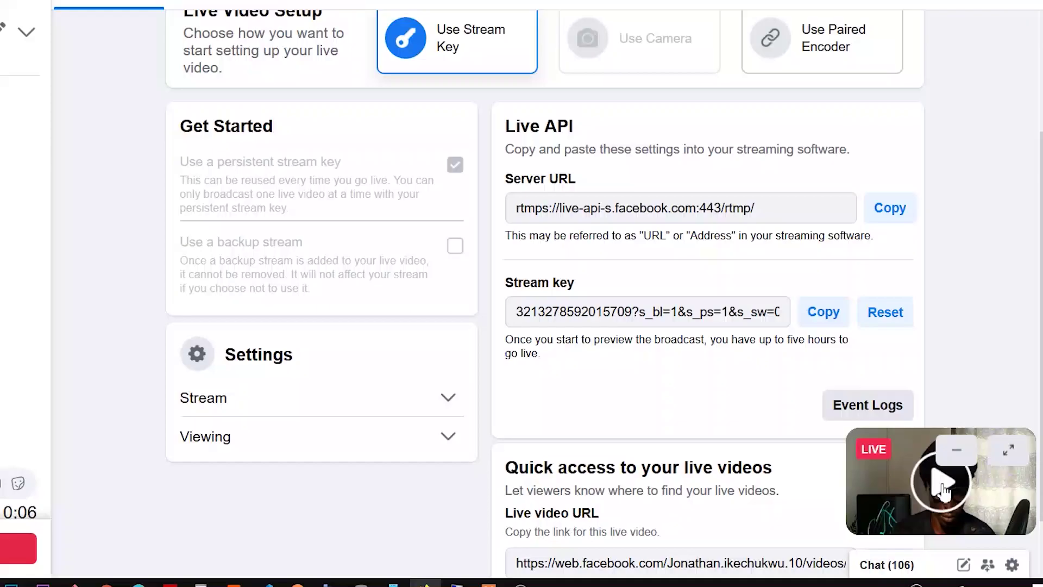
{"action": "left_click", "coordinate": [852, 418]}
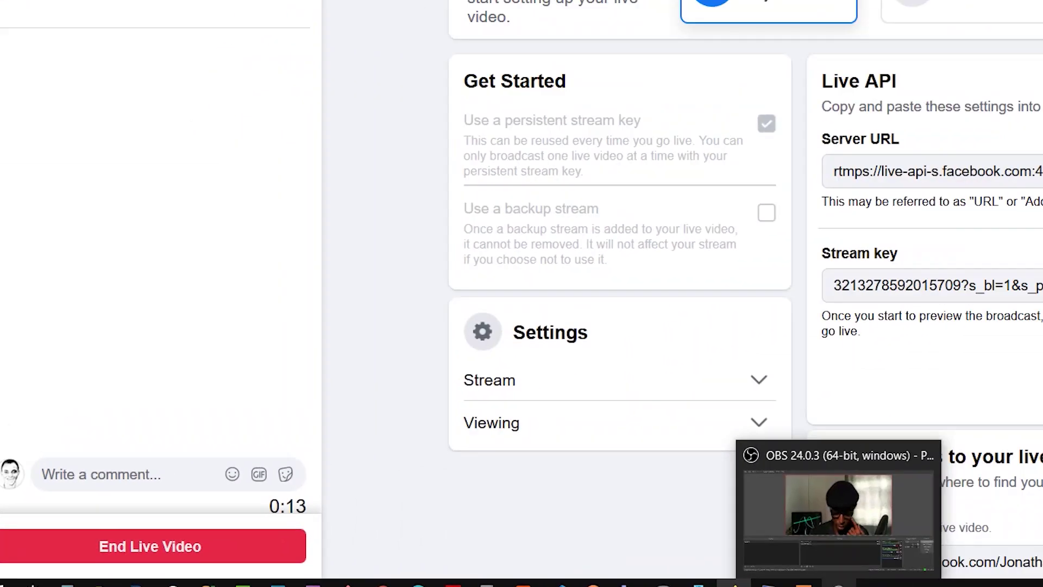
{"action": "left_click", "coordinate": [839, 516]}
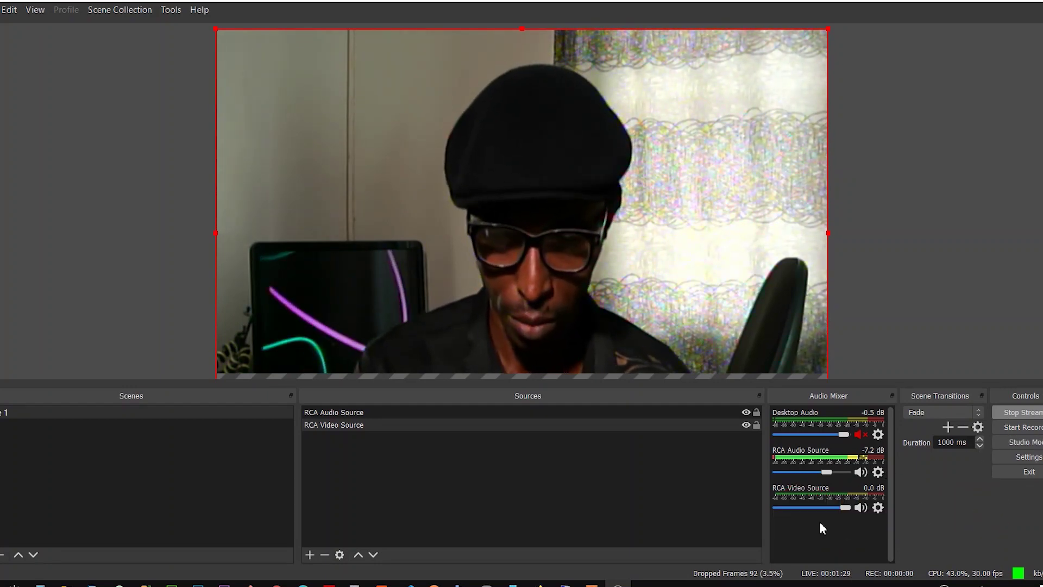
{"action": "left_click", "coordinate": [540, 583]}
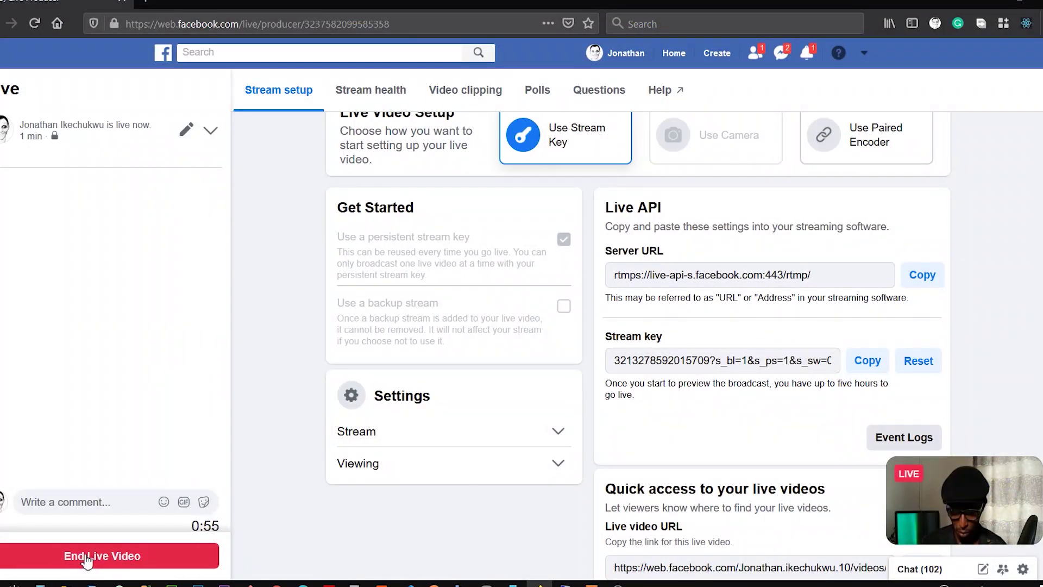
End the live video in Live Producer and confirm with OK.
{"action": "left_click", "coordinate": [87, 559]}
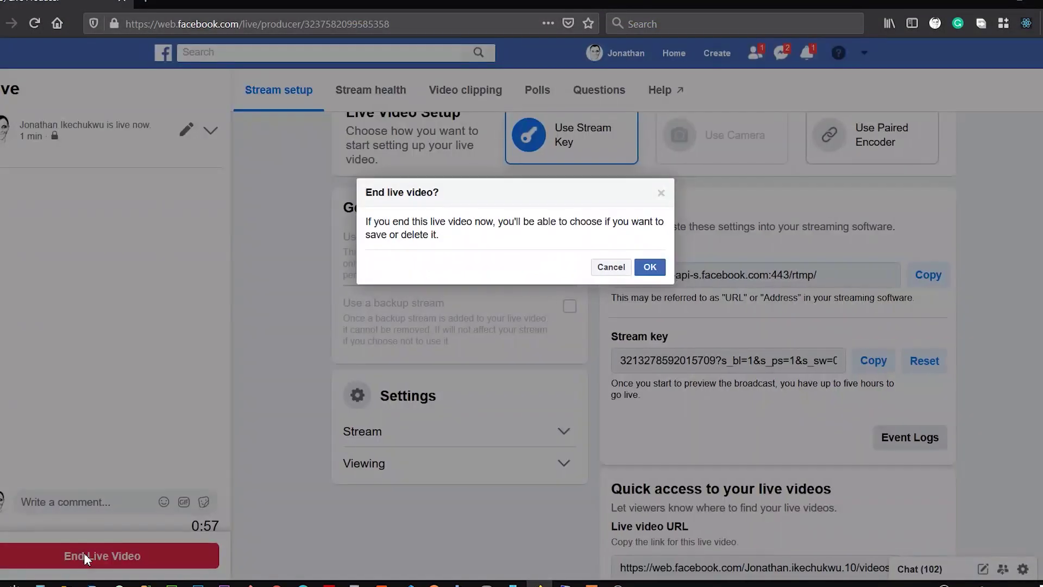
{"action": "left_click", "coordinate": [653, 268]}
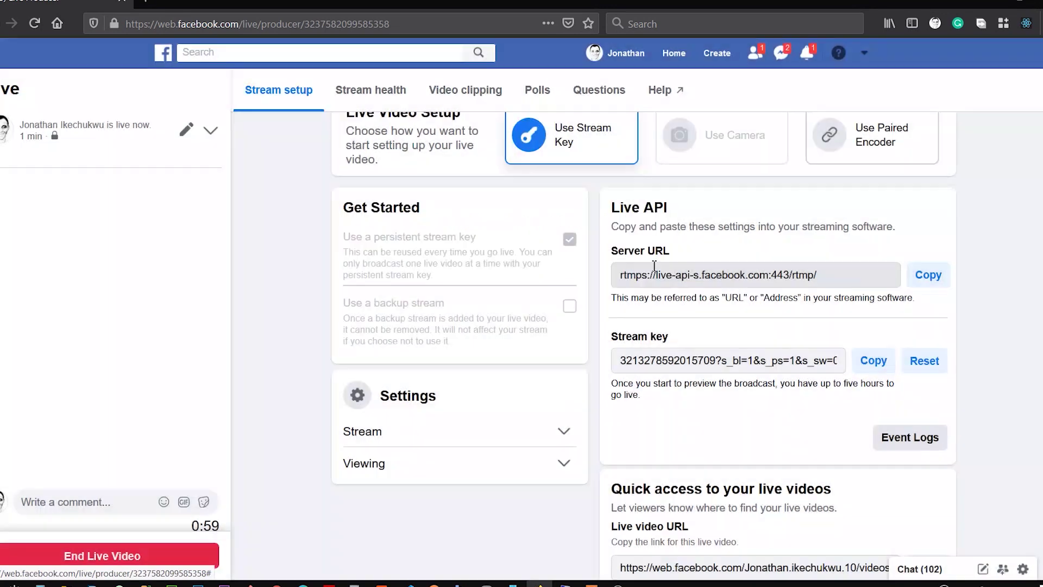